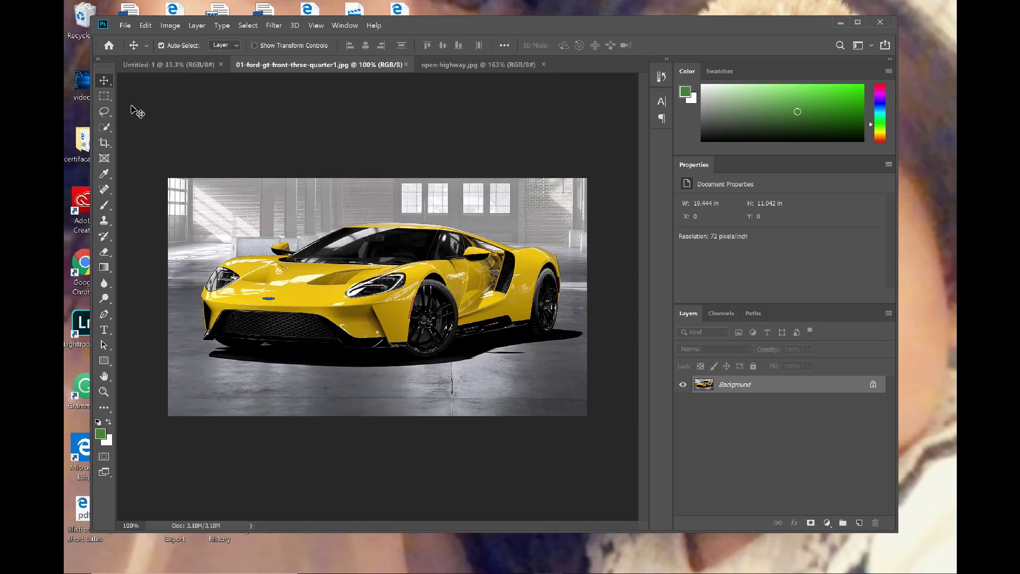
- Use Select > Subject to outline the yellow car and its shadow, then reopen the Select menu
click(248, 26)
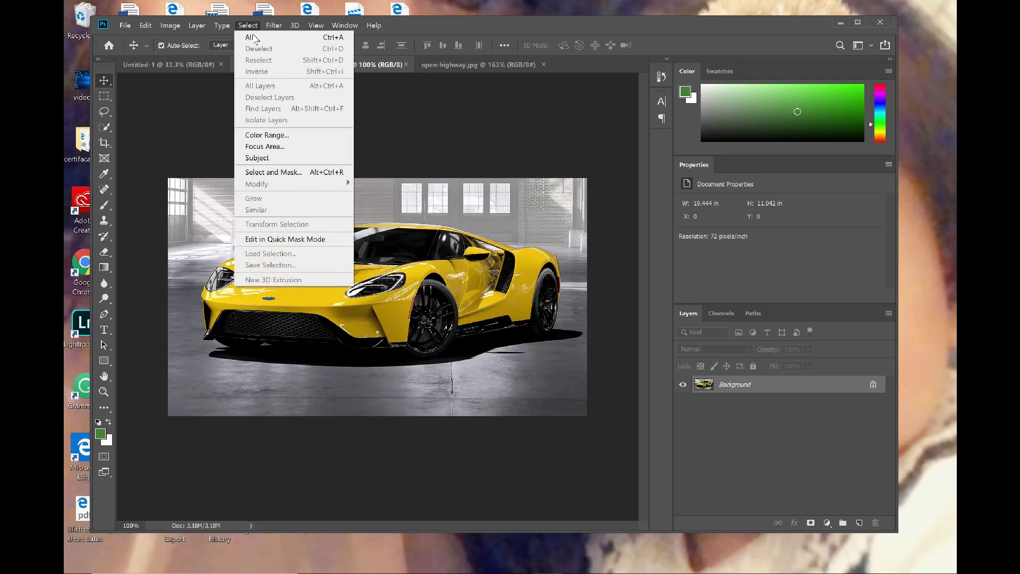
click(289, 158)
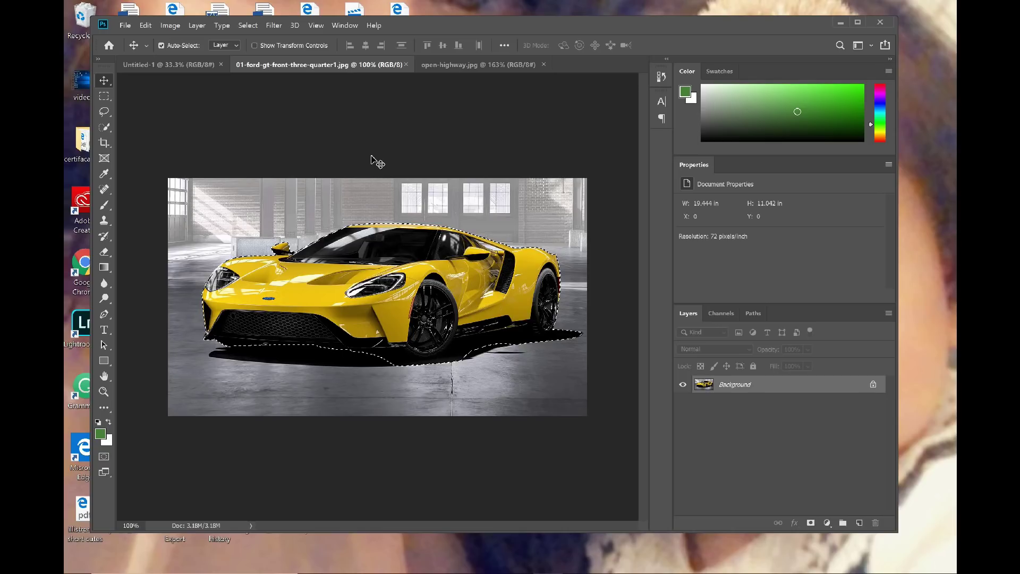
click(256, 25)
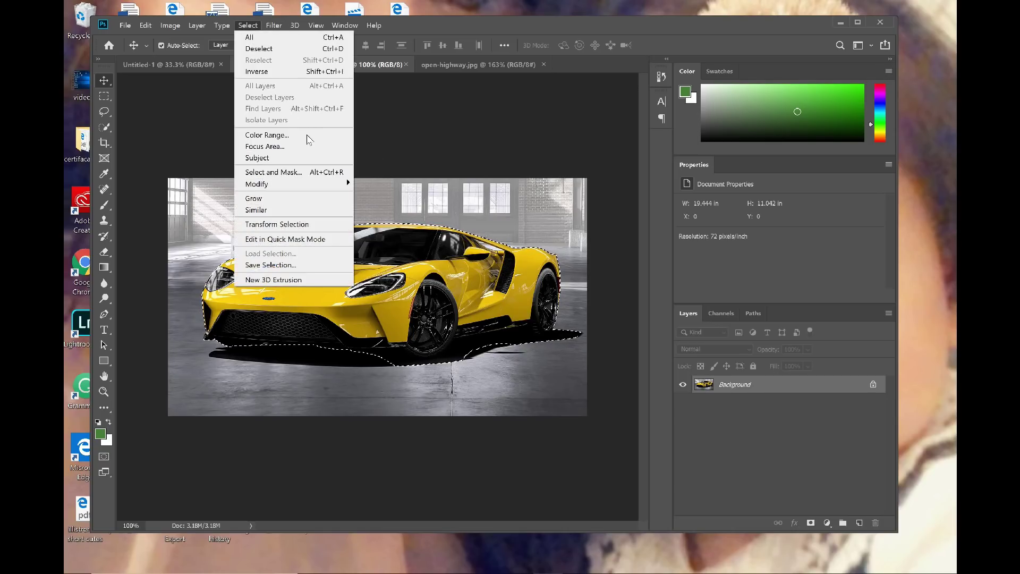
- In Select and Mask, add the shadow under the car's front and behind the front wheel
click(304, 179)
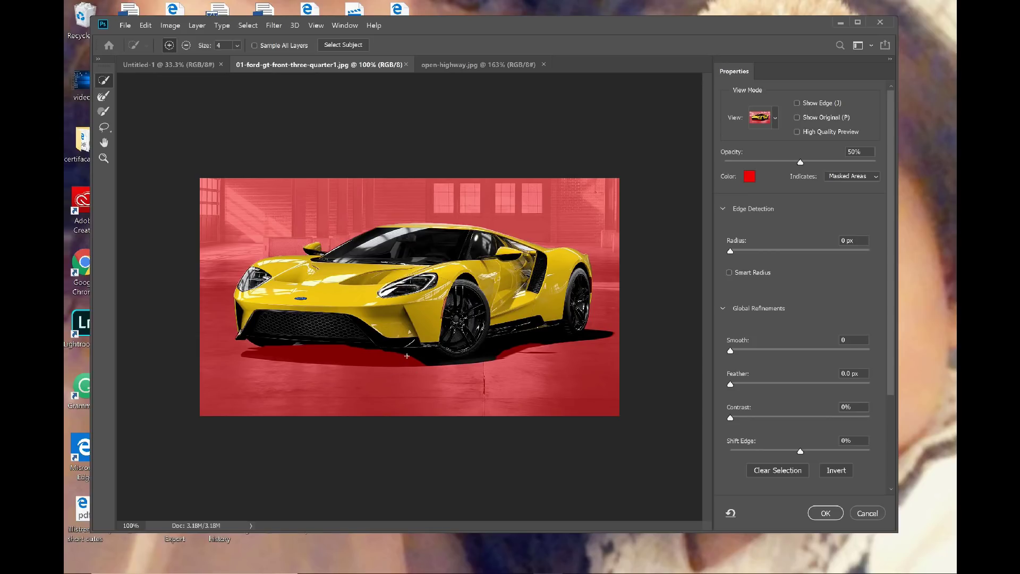
drag(404, 360, 374, 354)
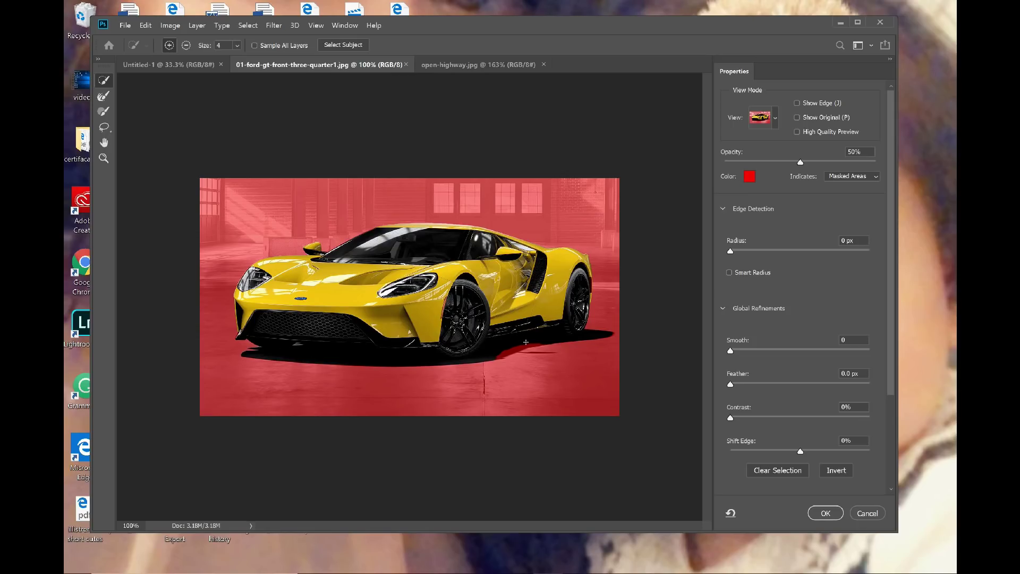
drag(513, 344, 502, 347)
- Zoom to 300% on the hood, check the car's edges, and output as a layer mask
click(104, 158)
click(317, 241)
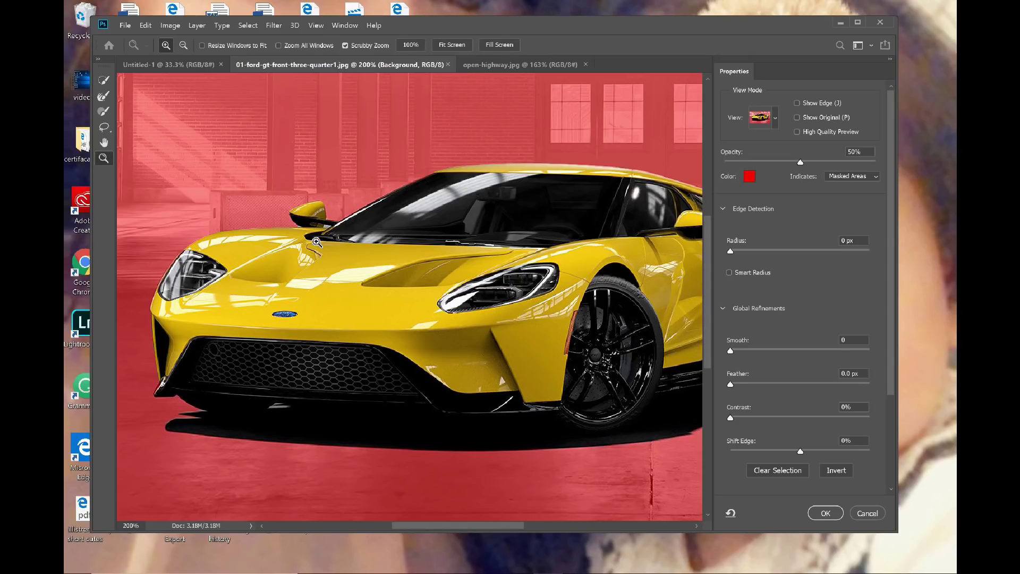
click(316, 242)
scroll(413, 308, down, 5)
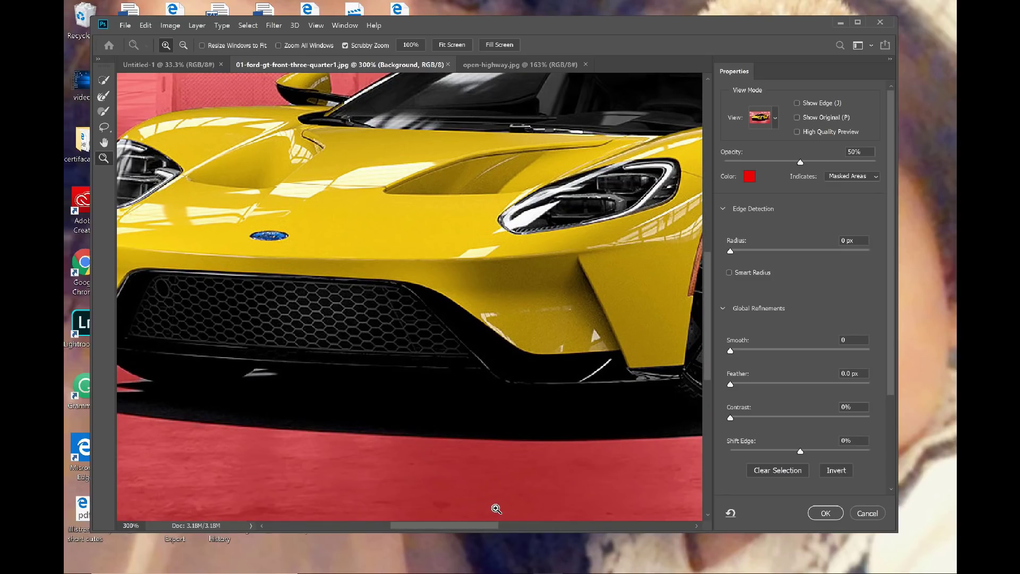
drag(481, 526, 468, 528)
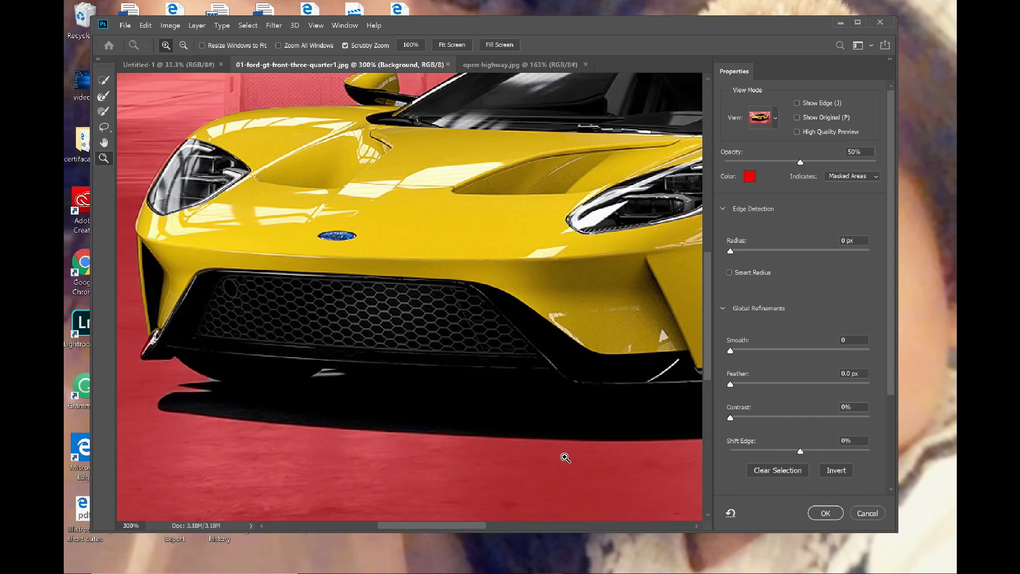
drag(483, 525, 608, 481)
scroll(613, 477, up, 3)
scroll(612, 475, up, 4)
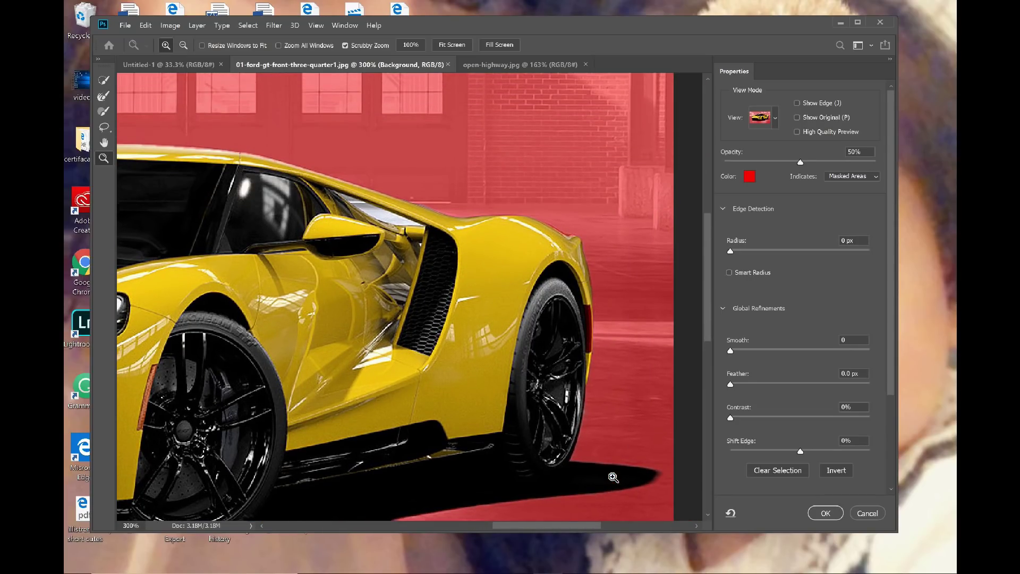
drag(583, 528, 452, 525)
scroll(471, 433, down, 6)
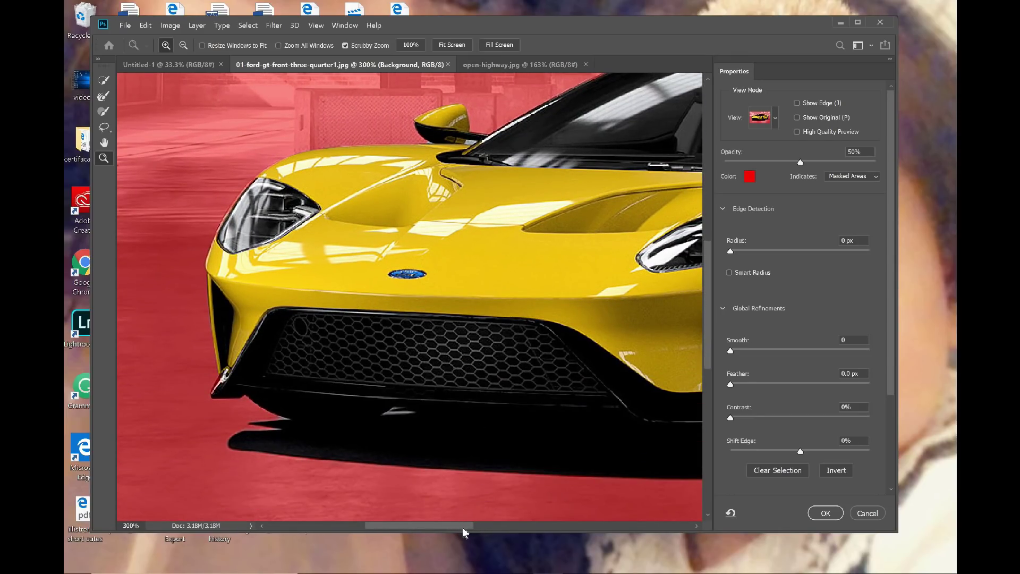
drag(462, 527, 572, 524)
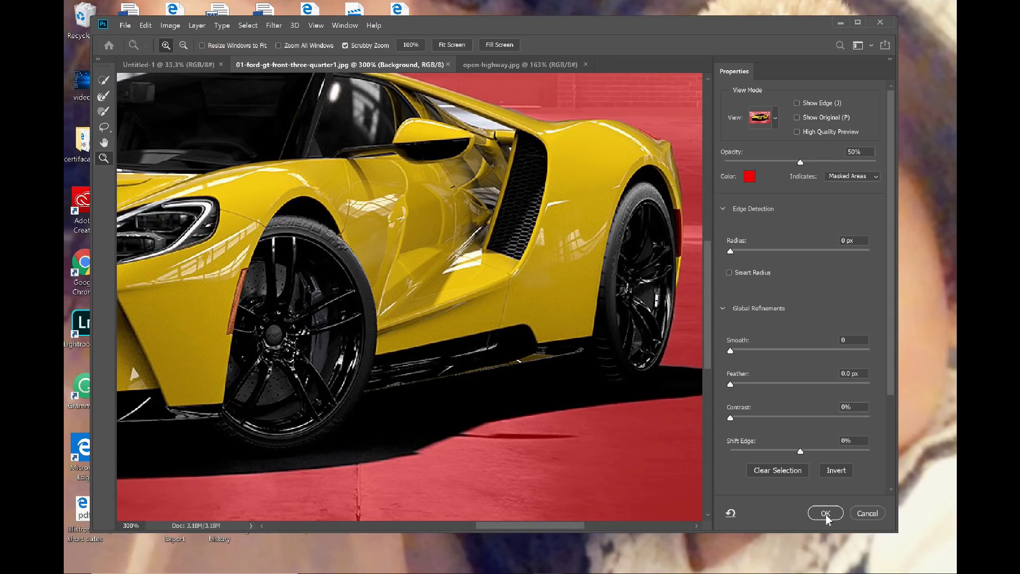
click(825, 513)
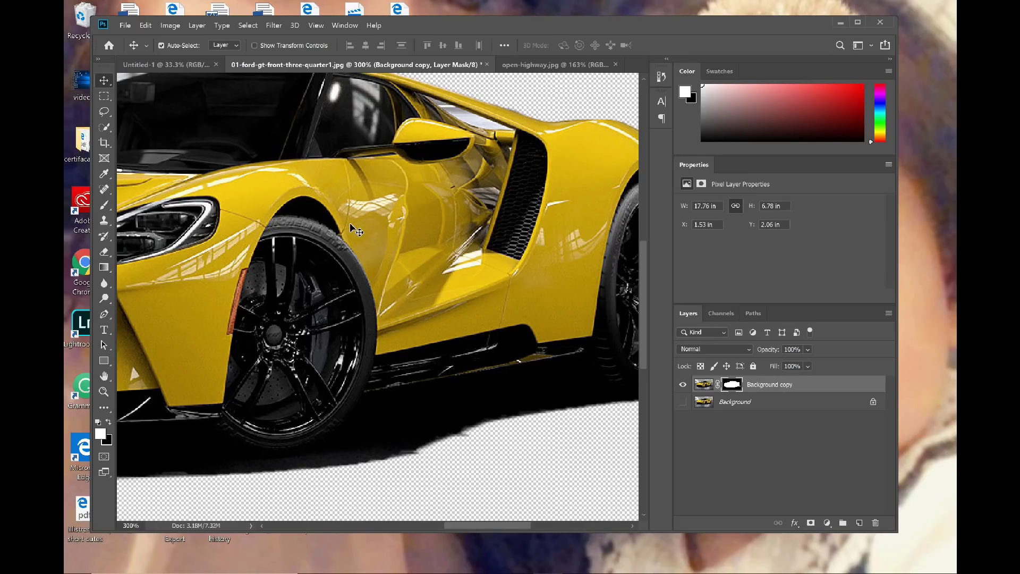
- Drag the masked car layer into open-highway.jpg with the Move tool
drag(350, 228, 379, 317)
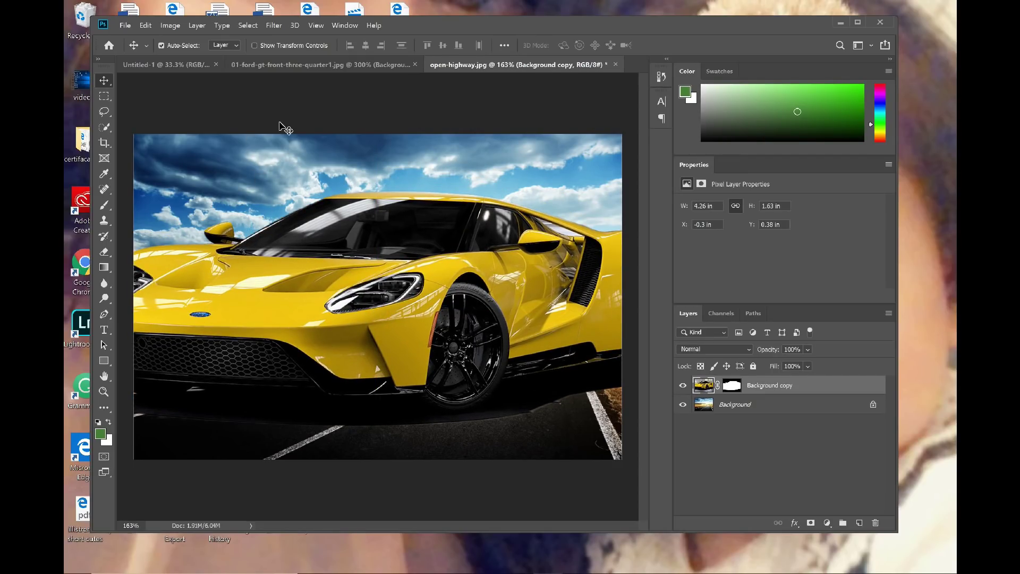
- Put the car layer into Free Transform with Edit > Transform > Scale
click(144, 28)
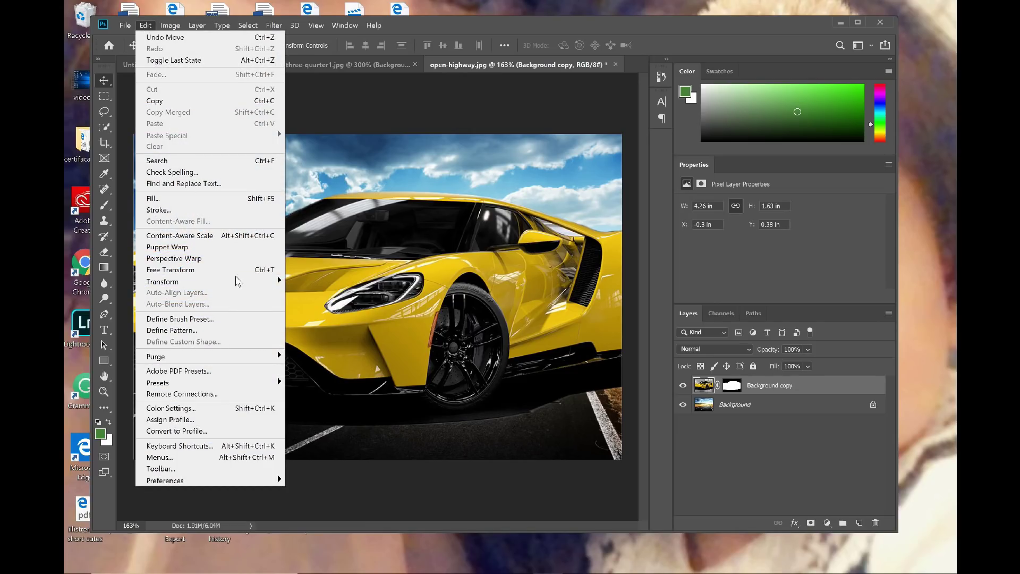
click(235, 269)
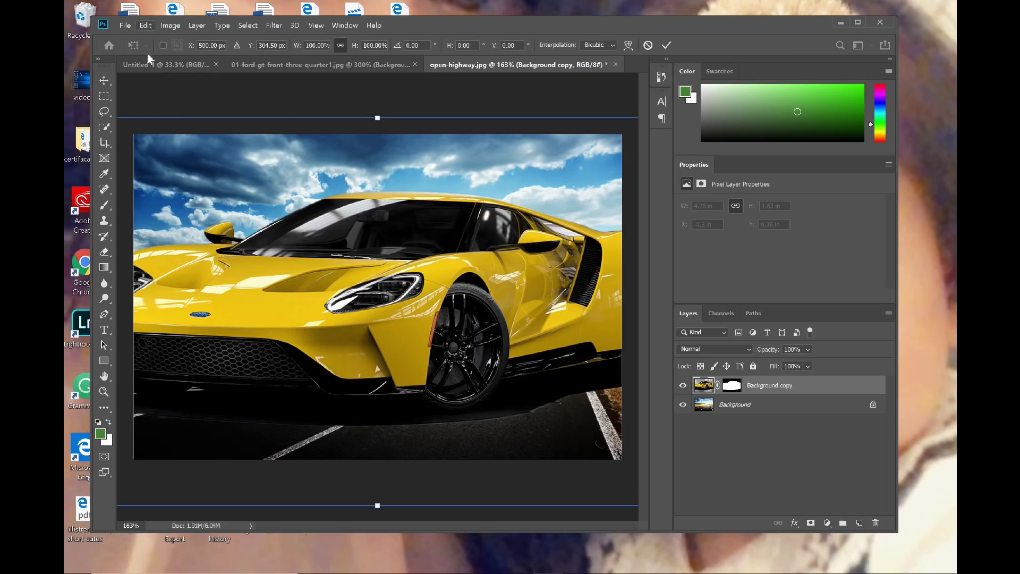
click(146, 26)
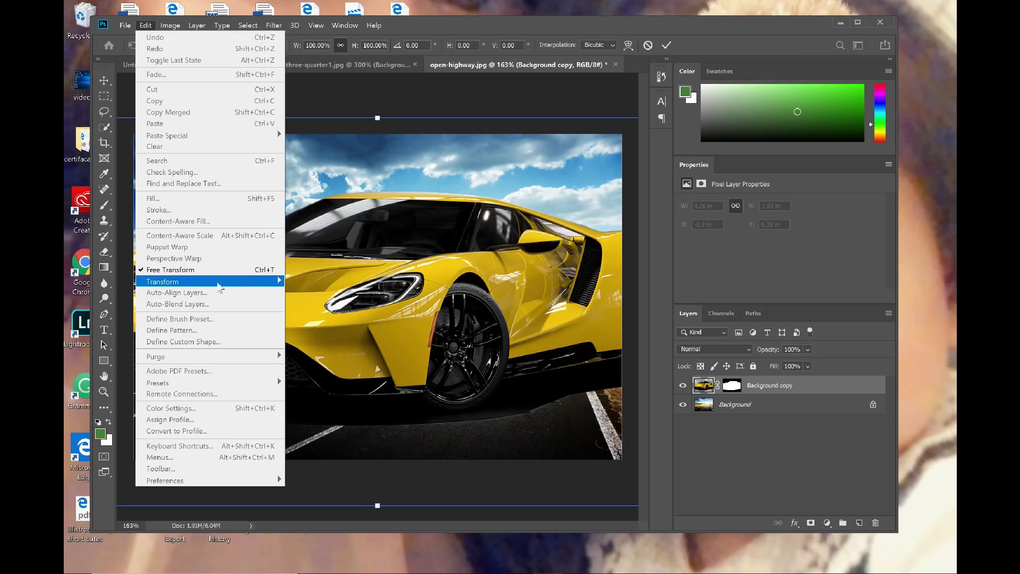
mouse_move(221, 283)
click(311, 295)
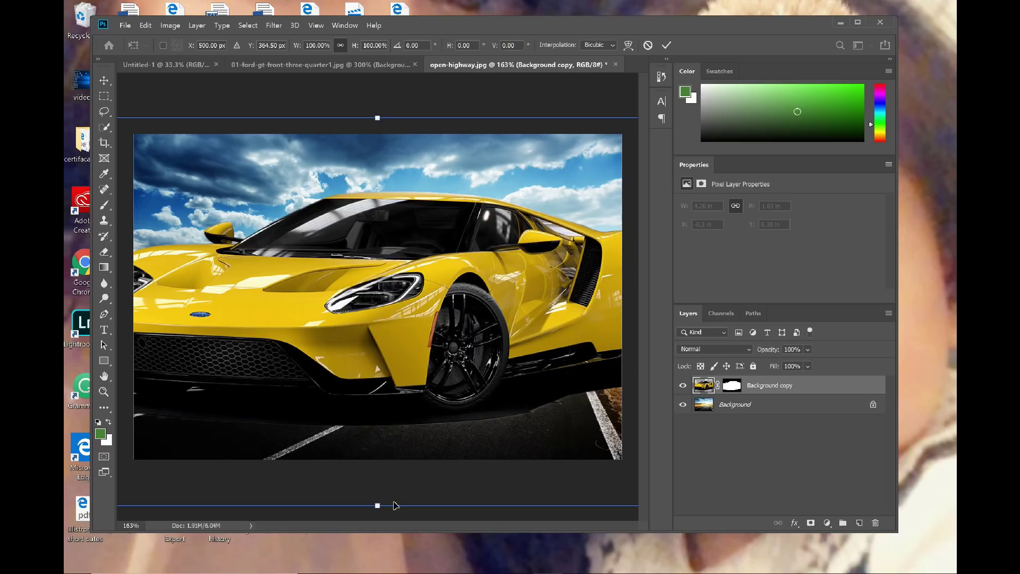
- Scale the car to about 56% by 59%, set it on the road, and commit
click(857, 23)
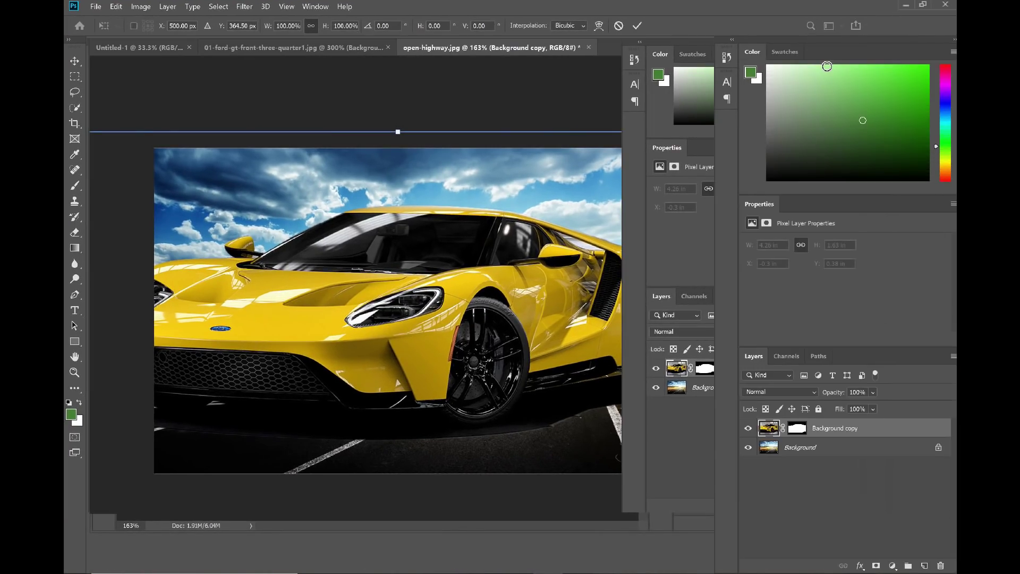
drag(543, 204, 403, 182)
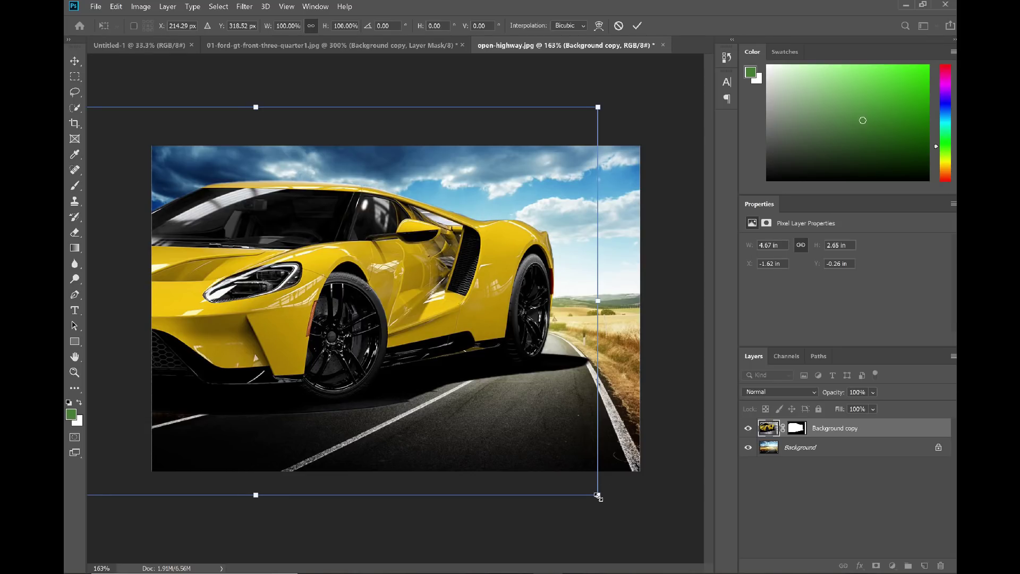
drag(599, 496, 396, 366)
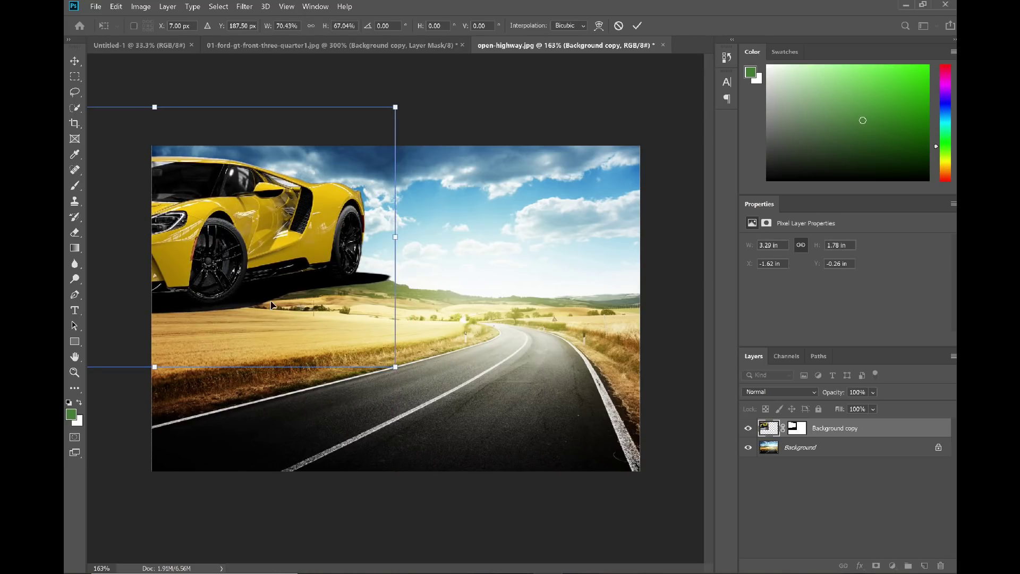
drag(306, 277, 531, 358)
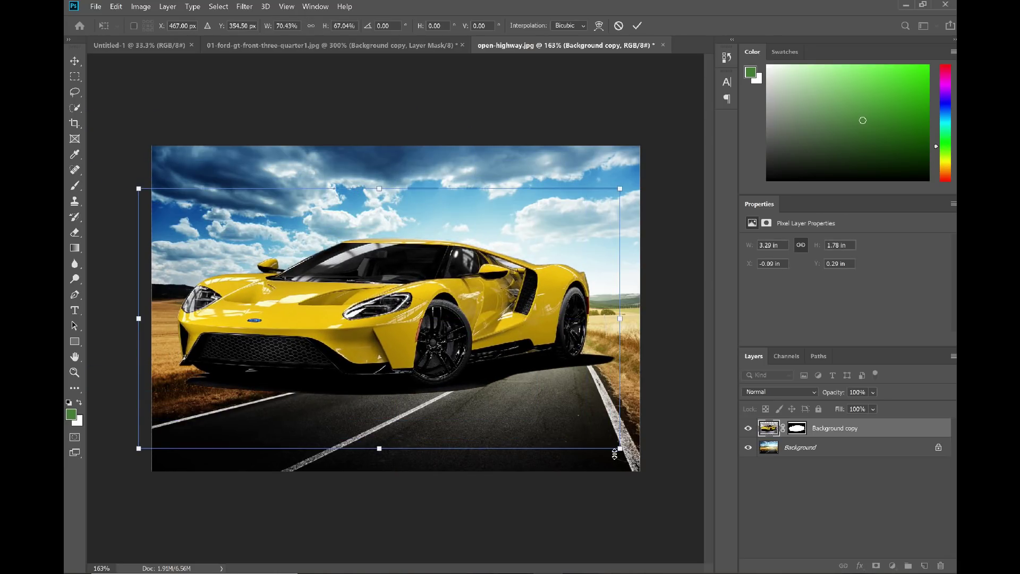
drag(616, 317, 564, 321)
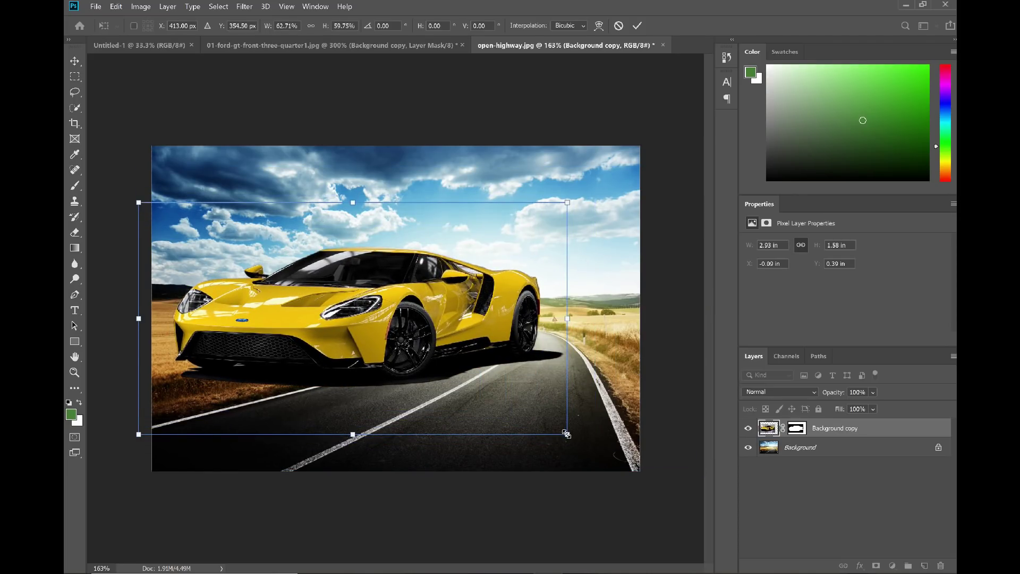
drag(566, 434, 536, 431)
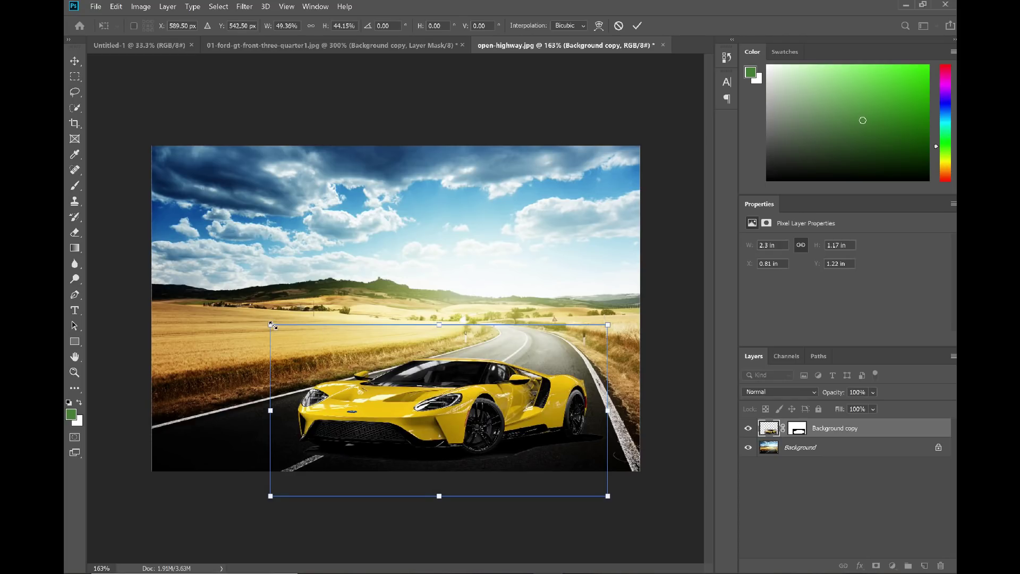
drag(265, 312, 245, 298)
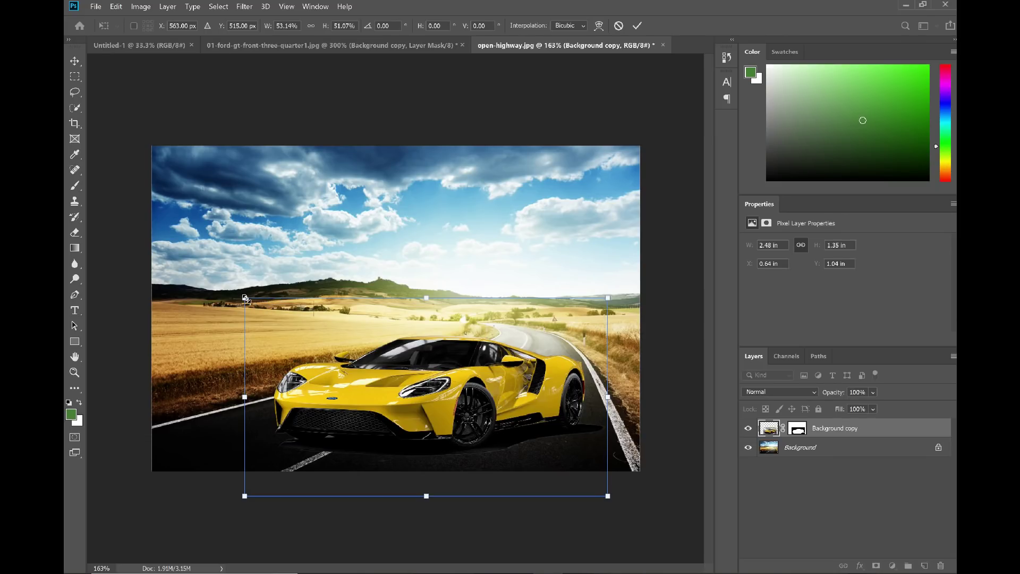
drag(231, 271, 227, 266)
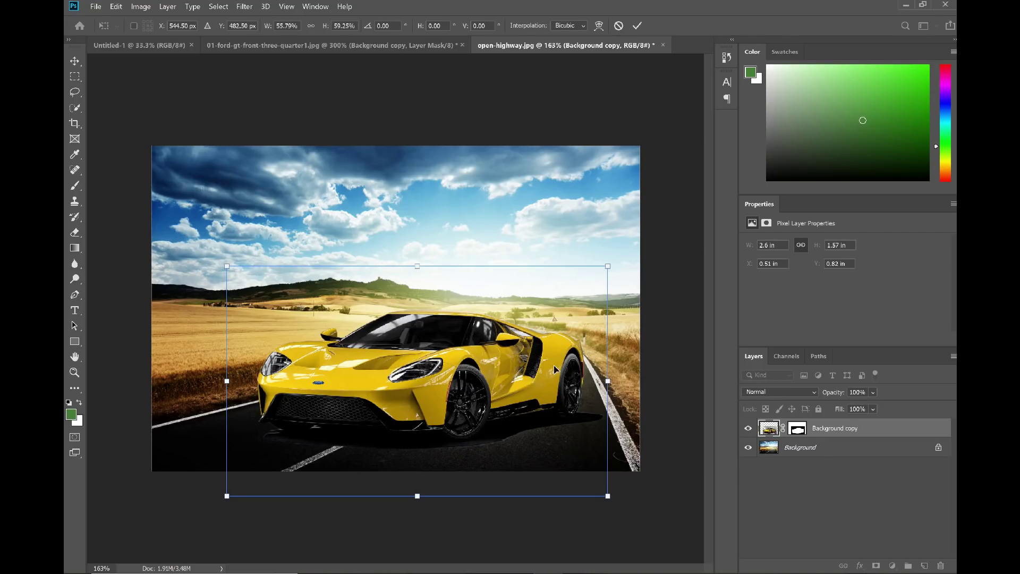
mouse_move(530, 377)
mouse_down()
mouse_move(546, 390)
mouse_move(537, 392)
mouse_up()
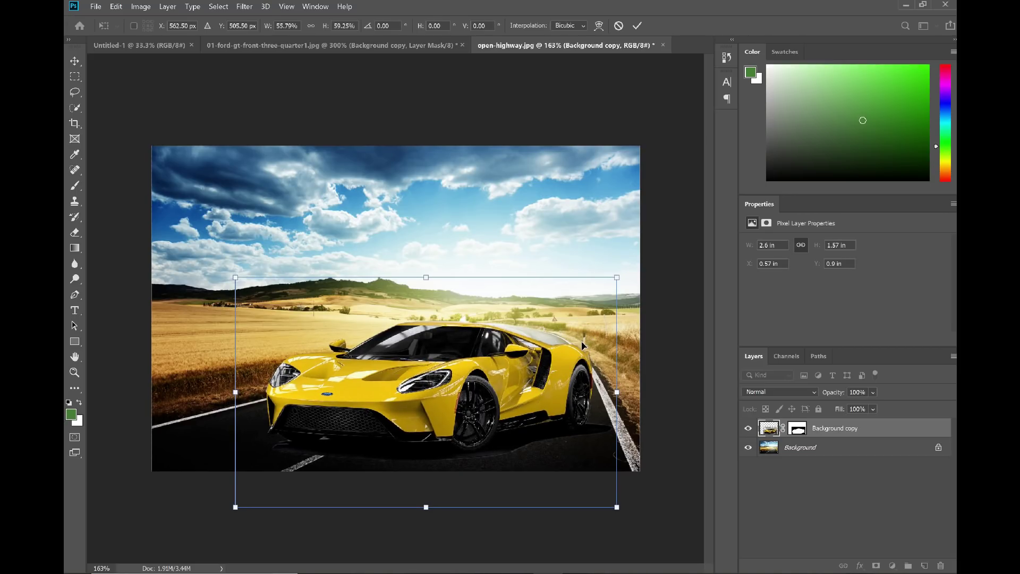
click(638, 26)
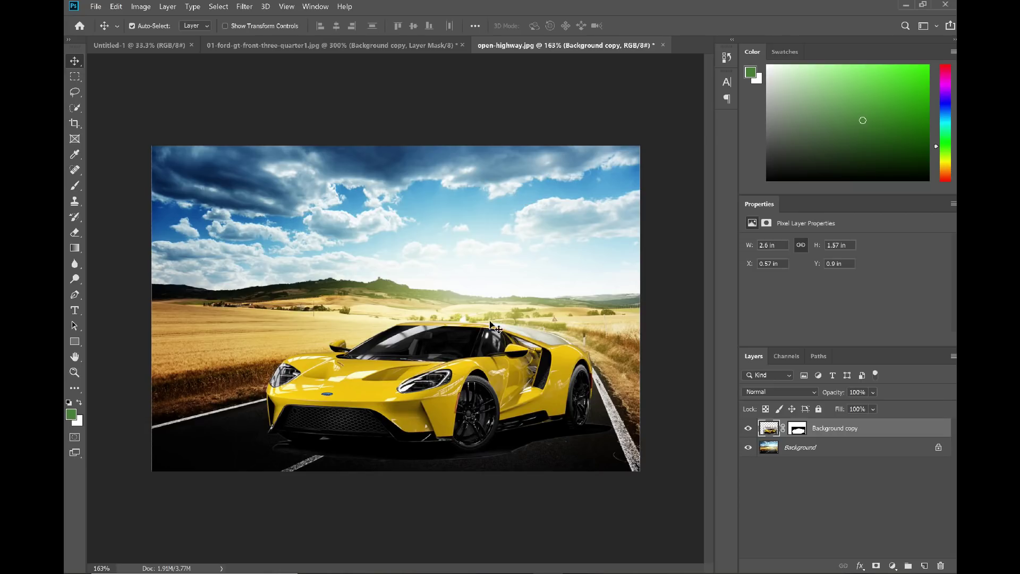
- Add a Vibrance adjustment layer with Vibrance -10 and Saturation +21
click(893, 565)
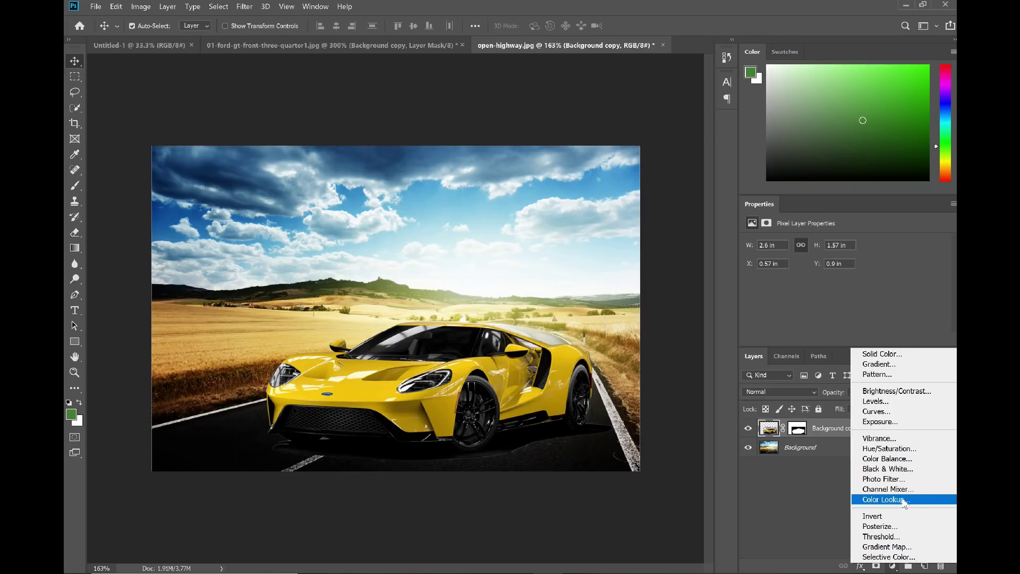
click(917, 438)
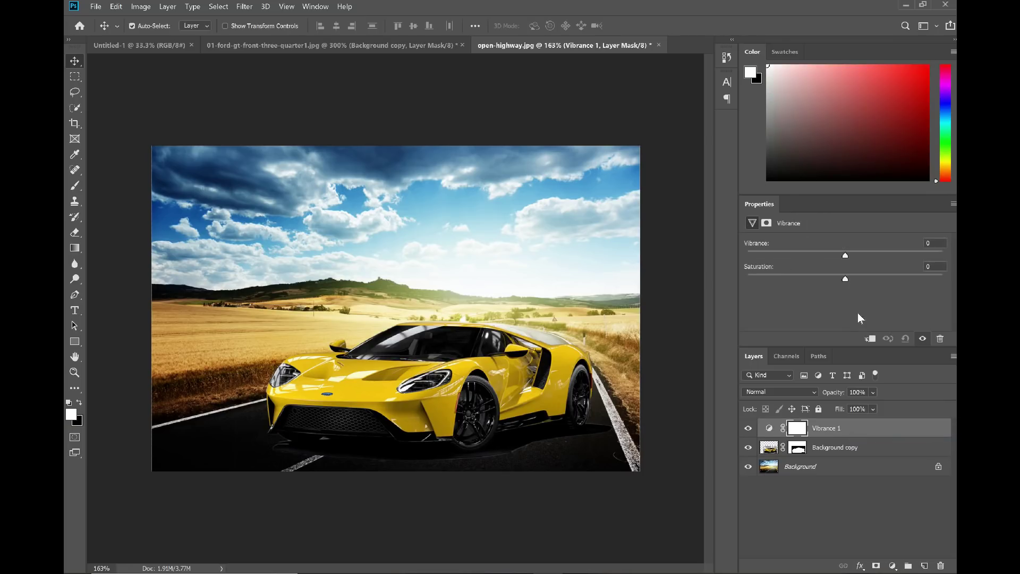
drag(846, 257, 867, 258)
mouse_move(846, 278)
mouse_down()
mouse_move(893, 280)
mouse_move(778, 273)
mouse_move(867, 278)
mouse_up()
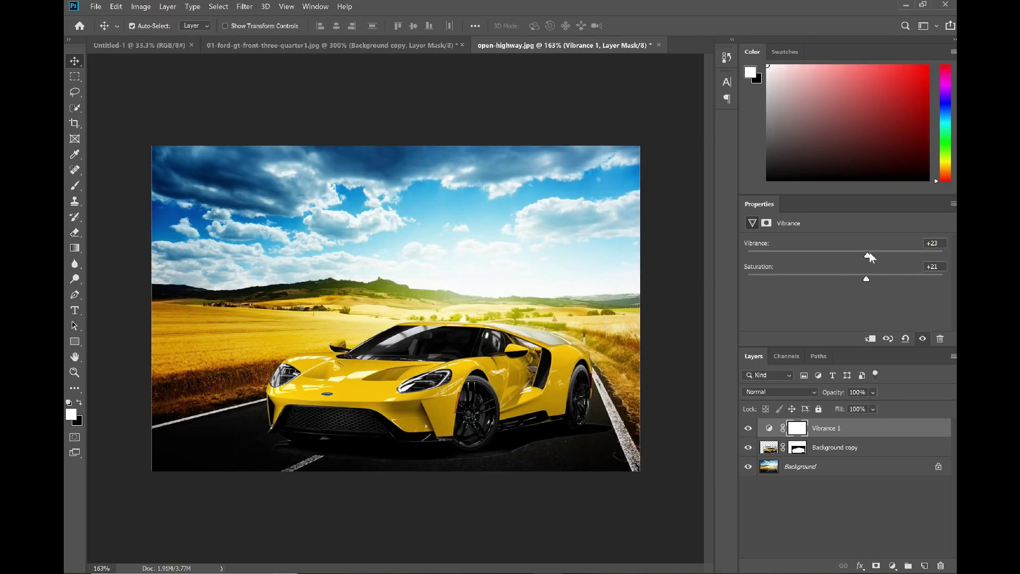
drag(898, 250, 837, 252)
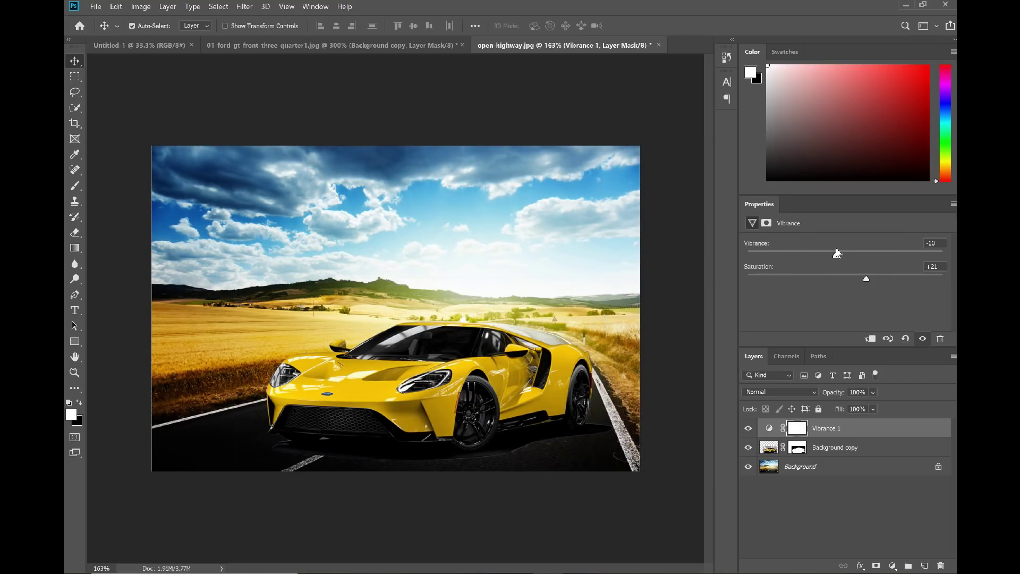
- Add an Exposure adjustment layer with gamma 0.97 and offset +0.0123
click(893, 566)
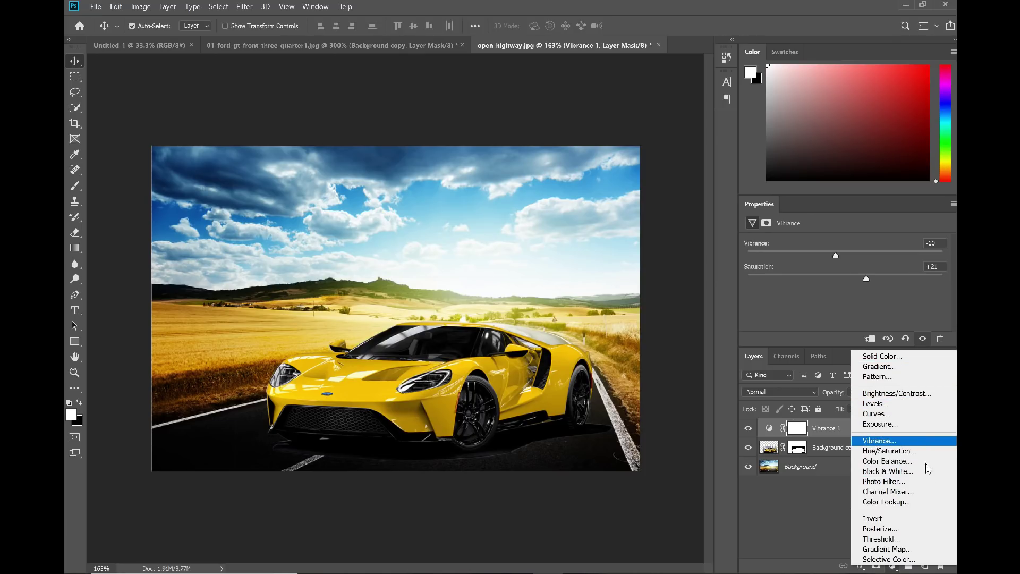
click(929, 423)
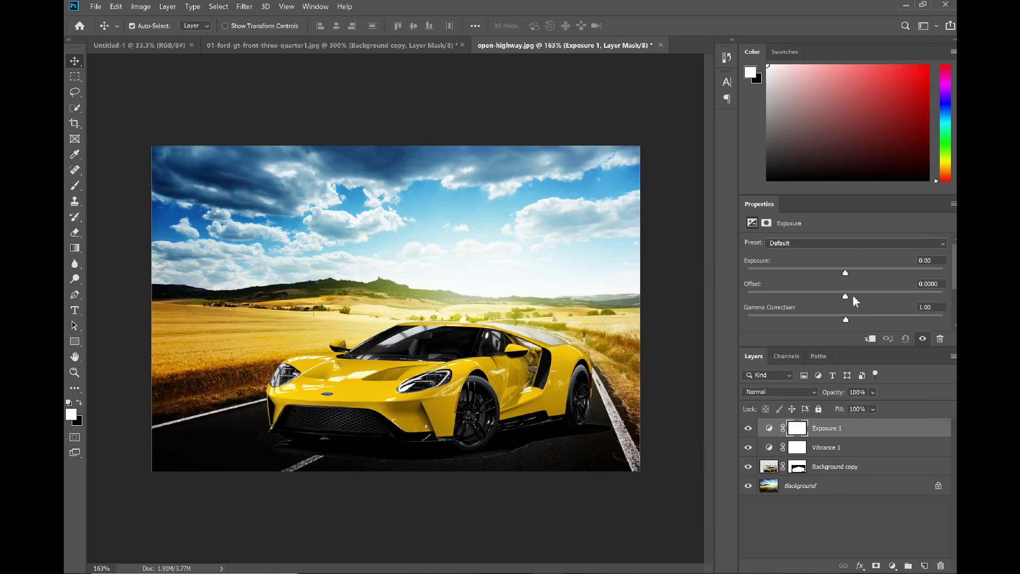
drag(846, 276, 843, 300)
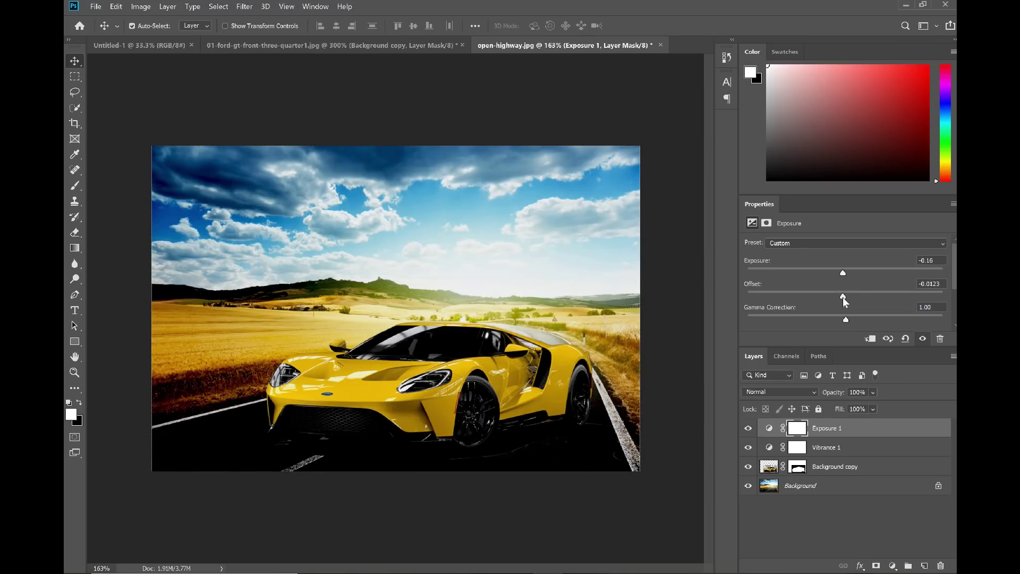
click(825, 321)
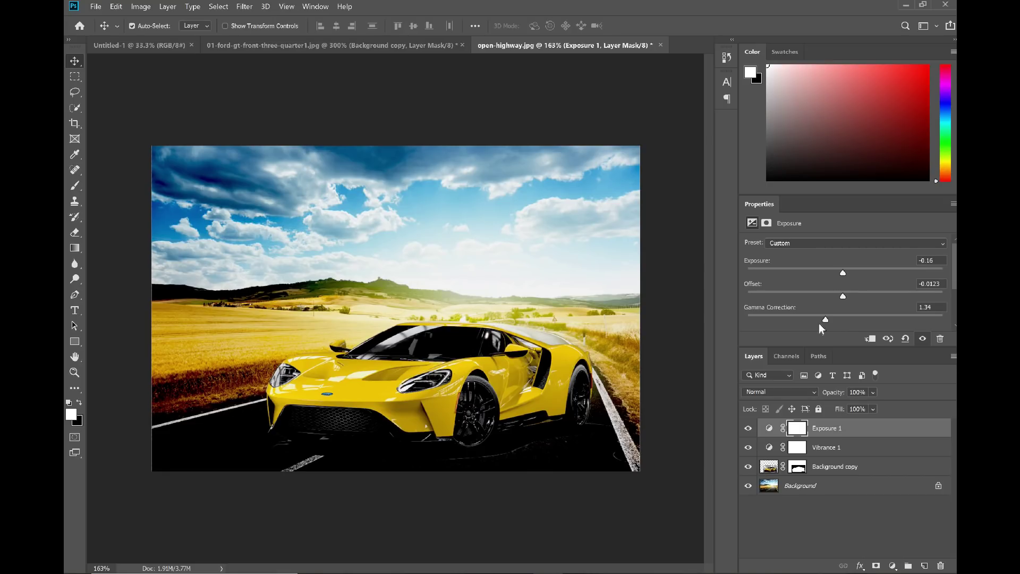
drag(866, 296, 851, 297)
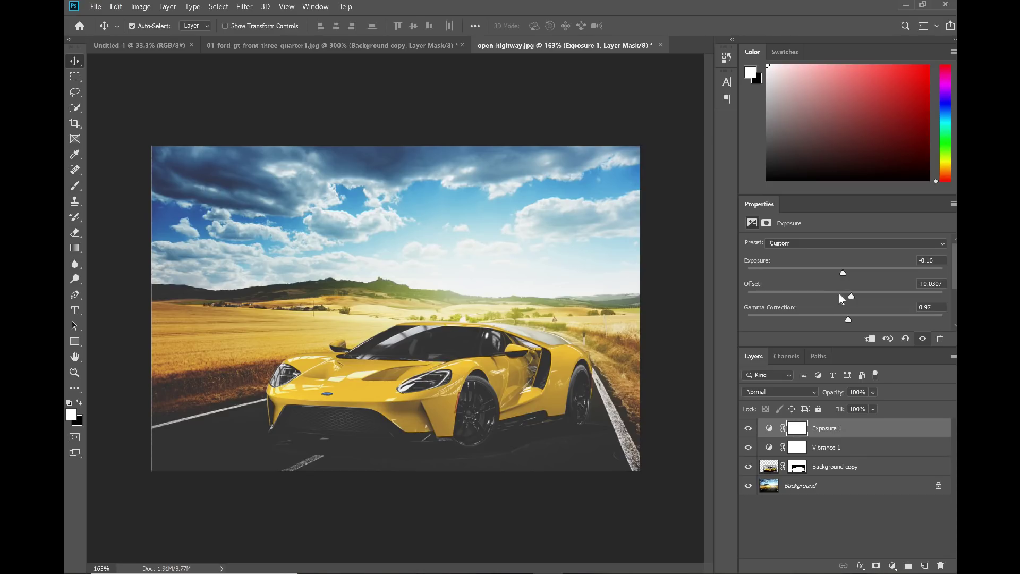
drag(840, 294, 843, 295)
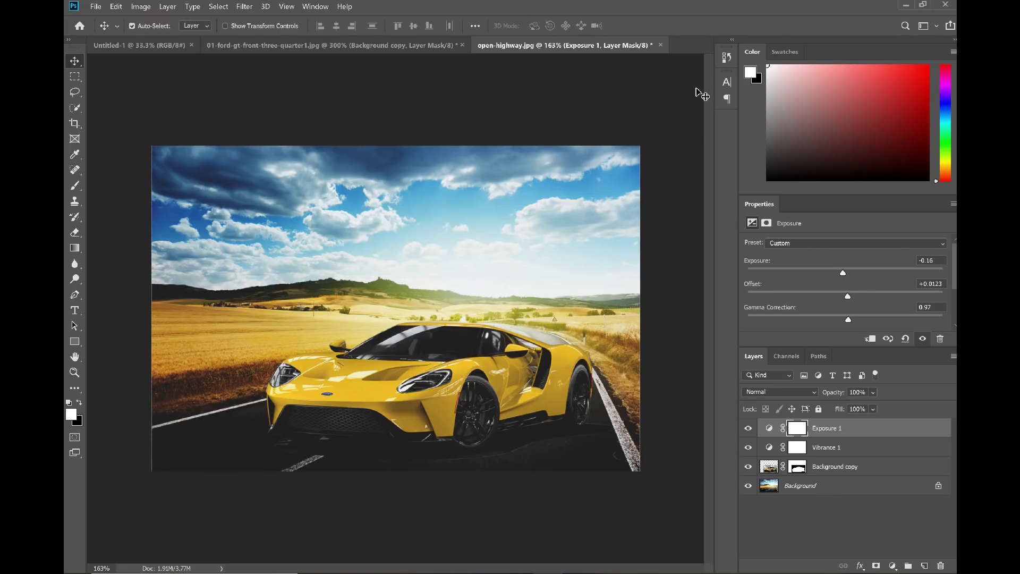
- Fine-tune the exposure slider to +0.25
drag(858, 270, 876, 271)
click(818, 272)
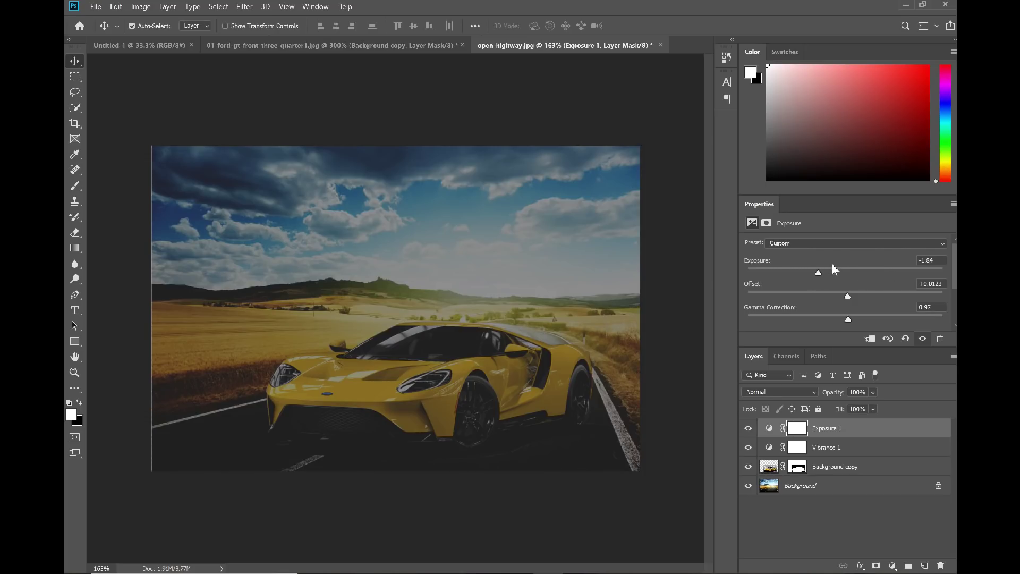
click(839, 271)
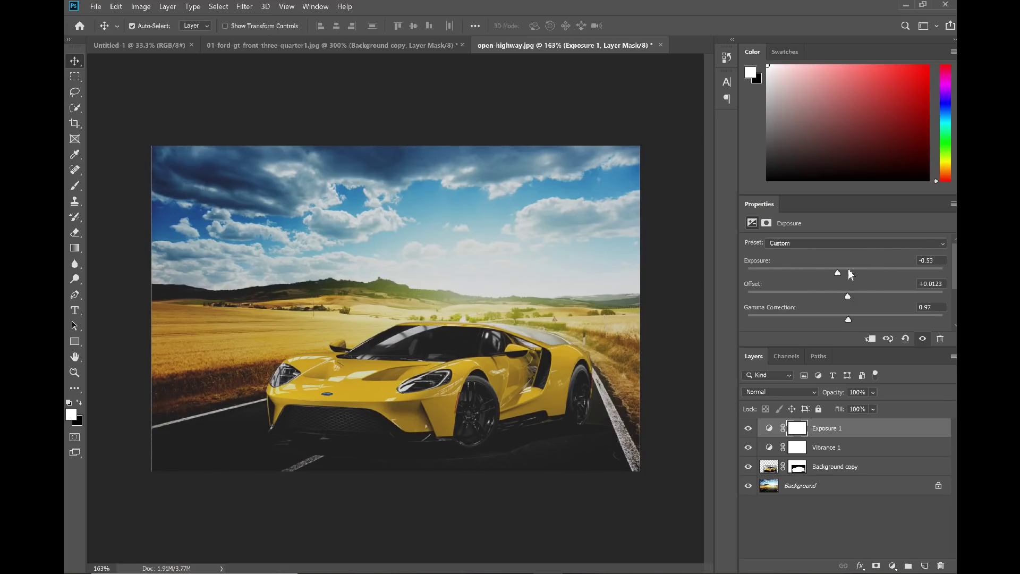
click(849, 272)
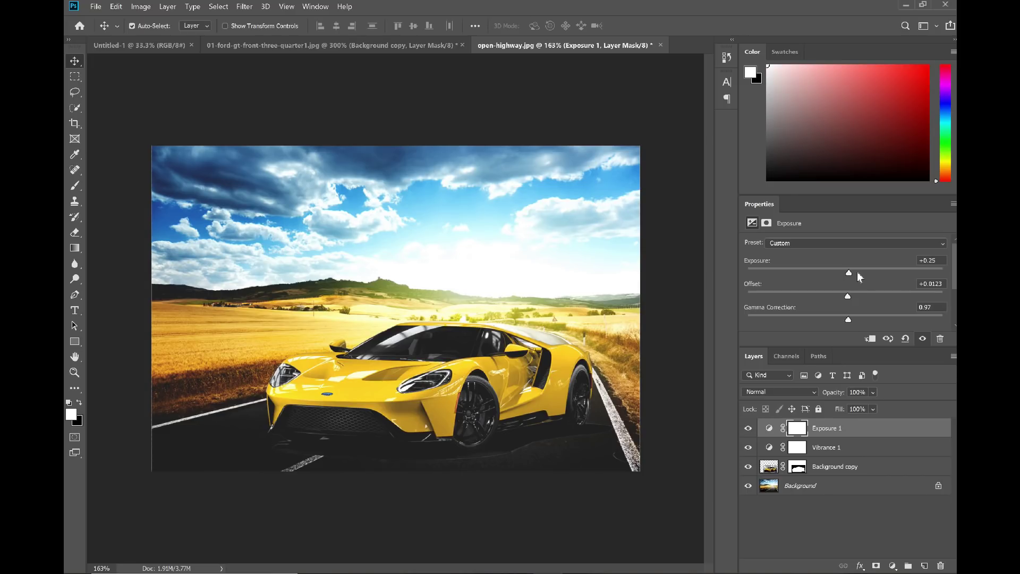